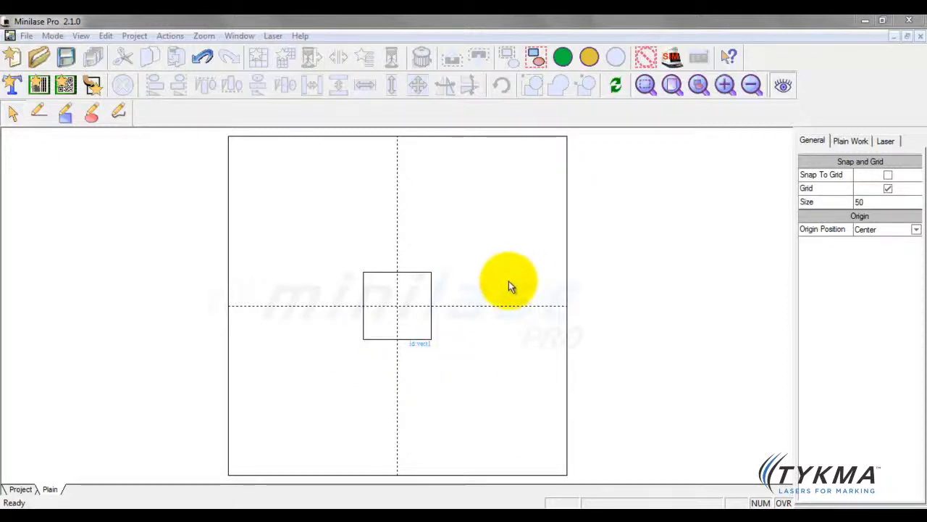
Step: Set the fill type of the centred square to Single line
click(422, 274)
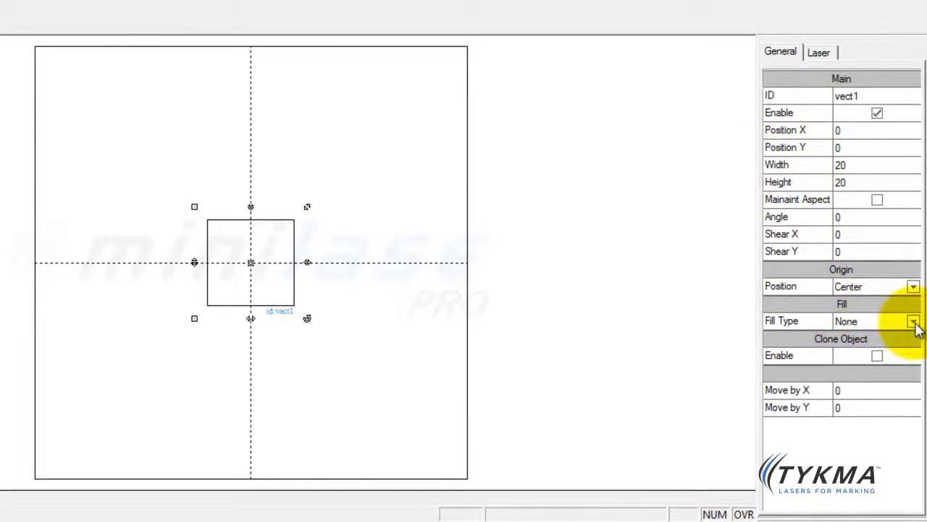
click(913, 323)
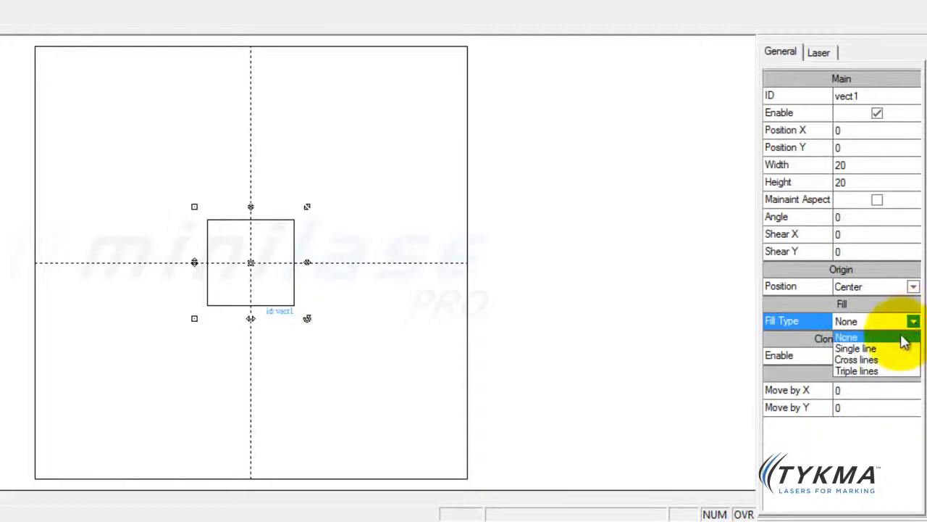
click(880, 348)
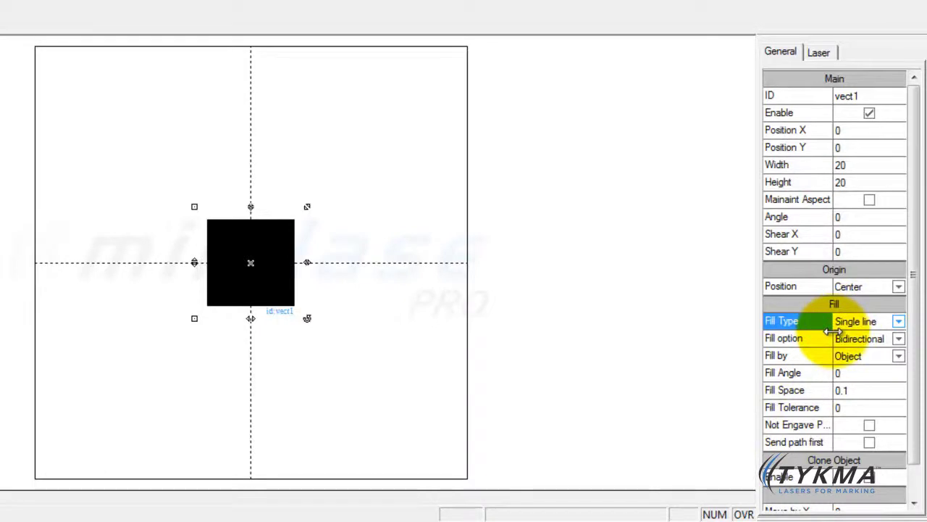
drag(827, 331, 849, 332)
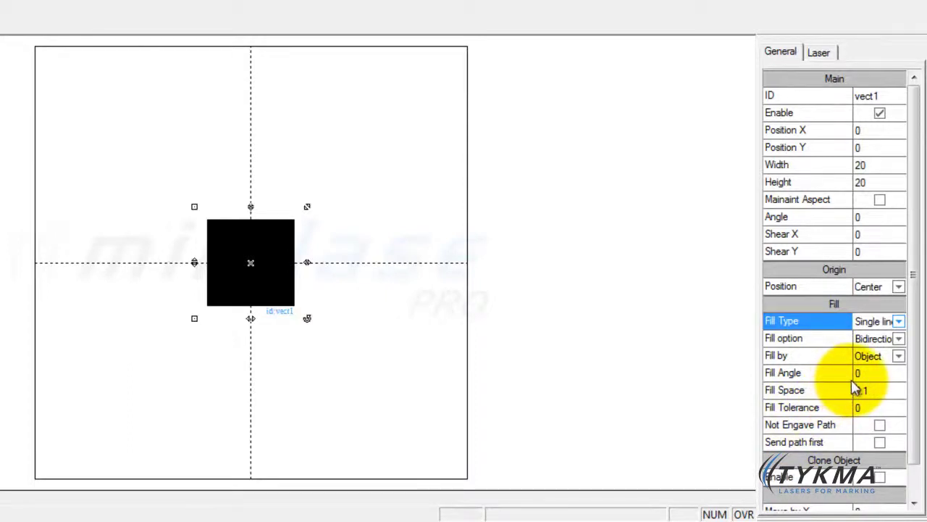
drag(855, 380, 833, 377)
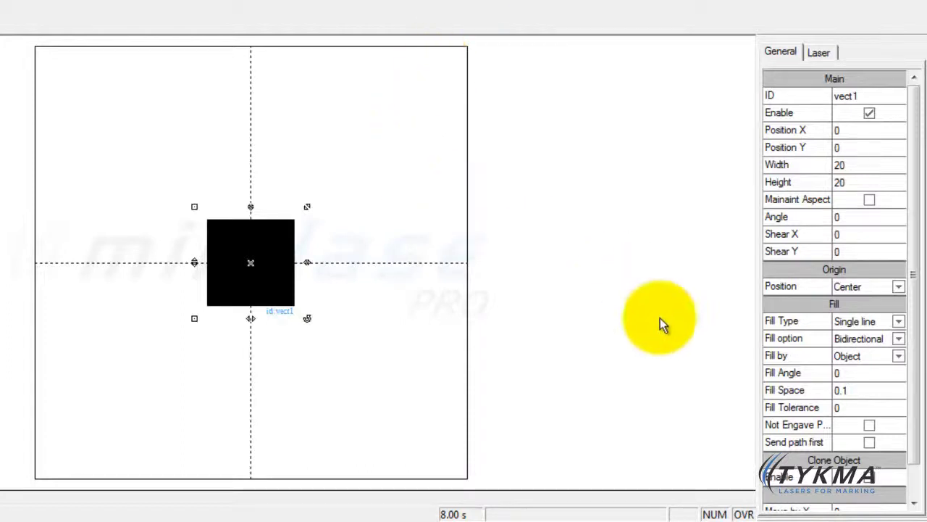
Step: Set the square's fill angle to 90 and run the marking simulation
click(837, 373)
text(90)
key(Return)
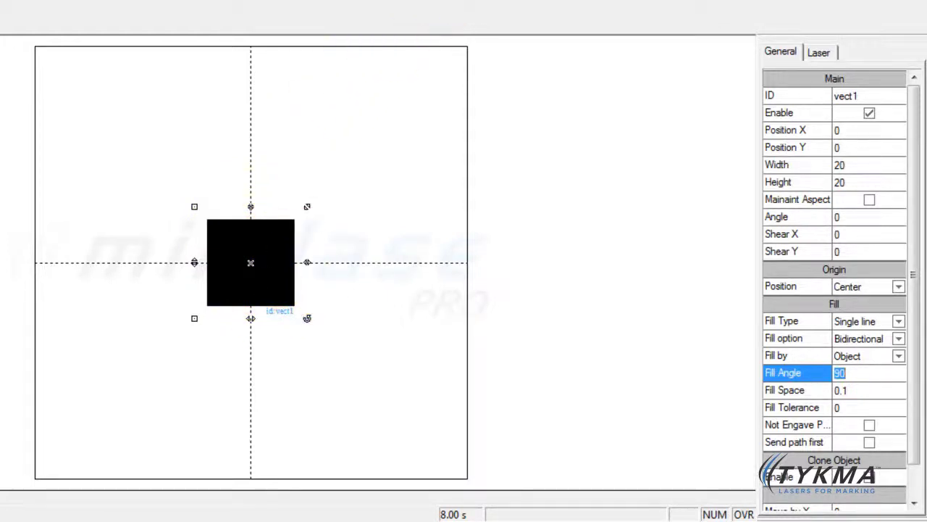
key(F5)
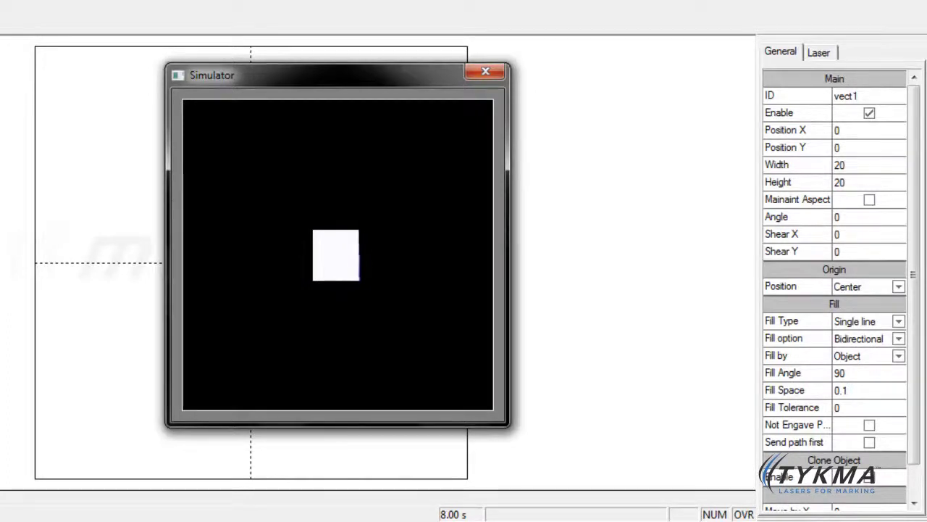
click(486, 71)
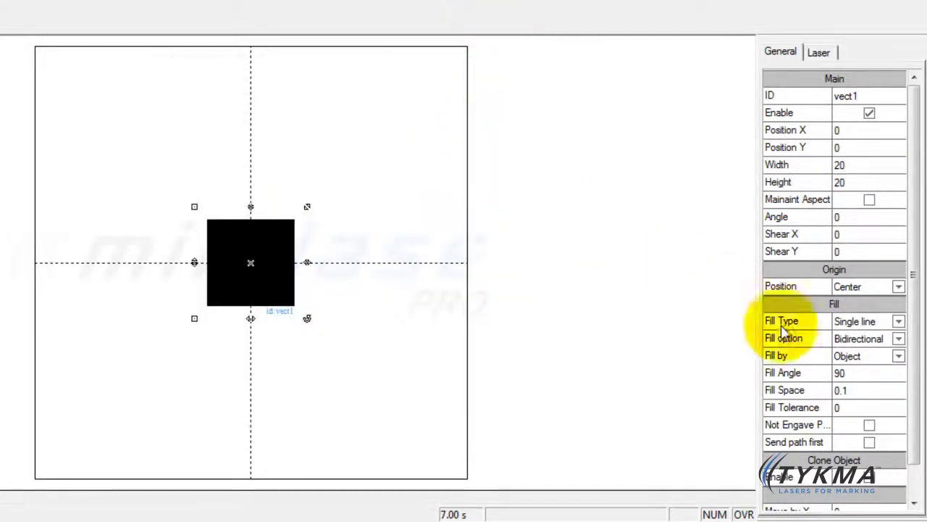
Step: Change the square's fill angle to 45 and simulate the marking again
click(840, 374)
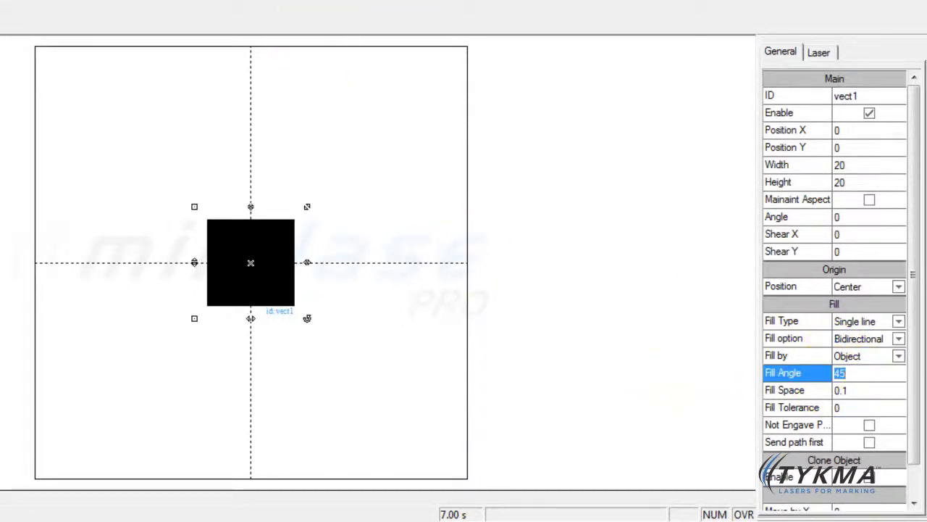
click(444, 1)
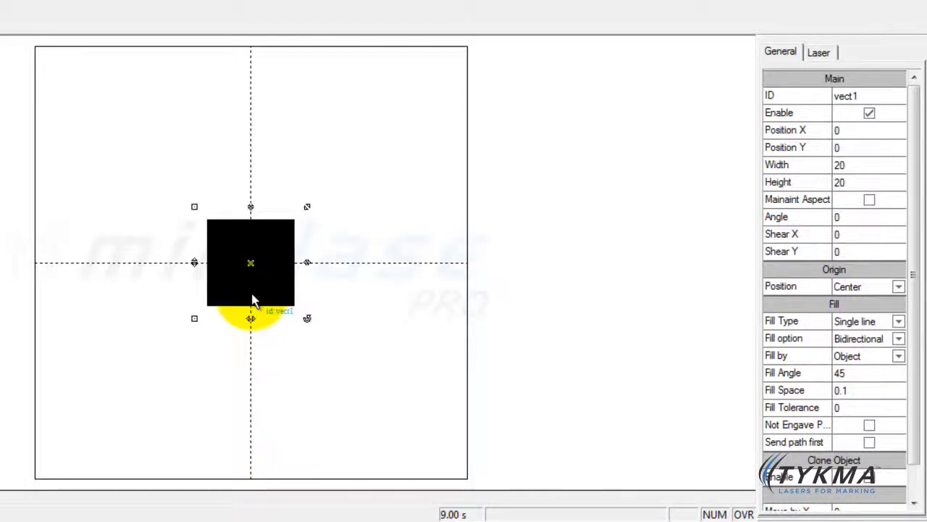
Step: Set the fill space to 1, enlarge the square to about 32 by 32, and preview it in the simulator
click(838, 391)
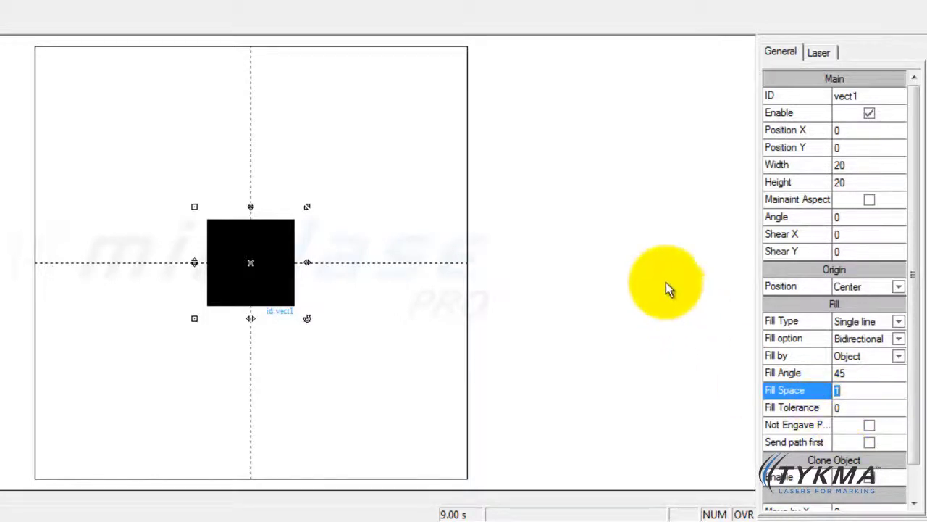
click(309, 205)
drag(309, 205, 333, 181)
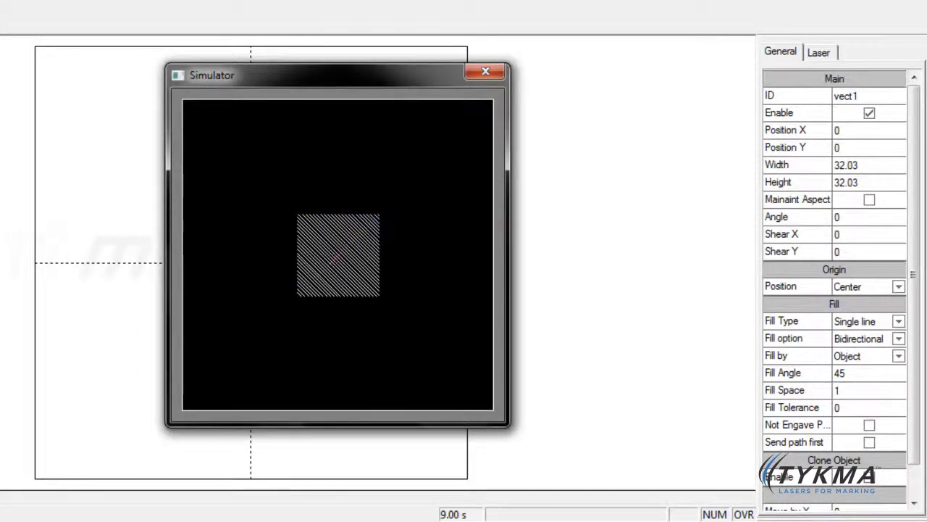
key(Escape)
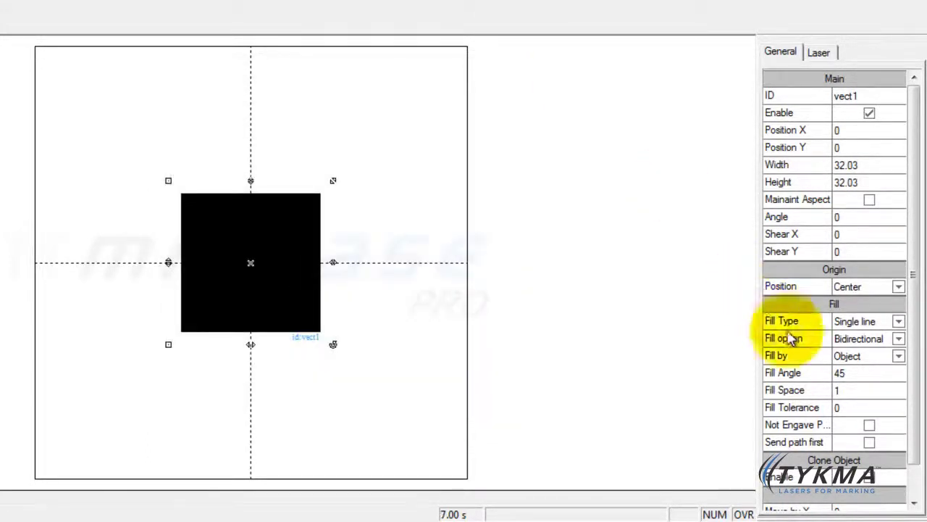
Step: Set the enlarged square's fill angle to 0 and simulate the marking
click(786, 372)
text(0)
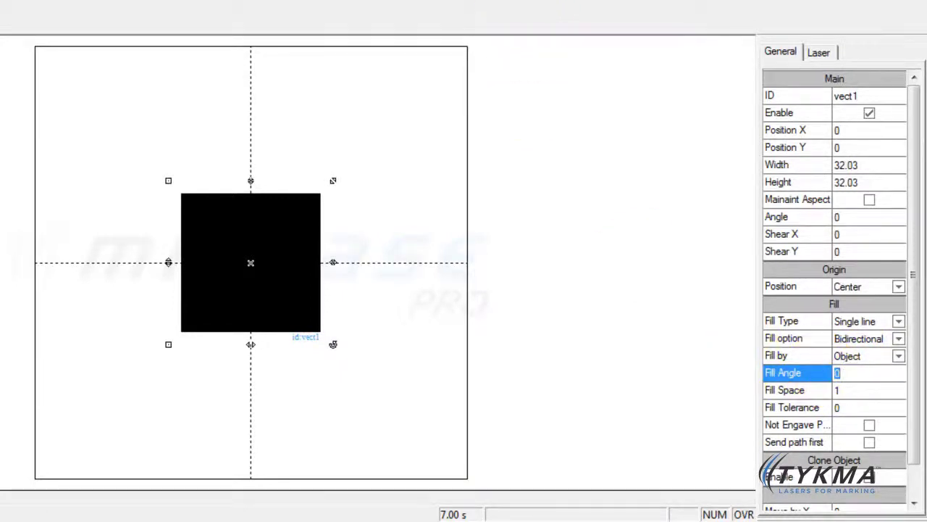
click(511, 2)
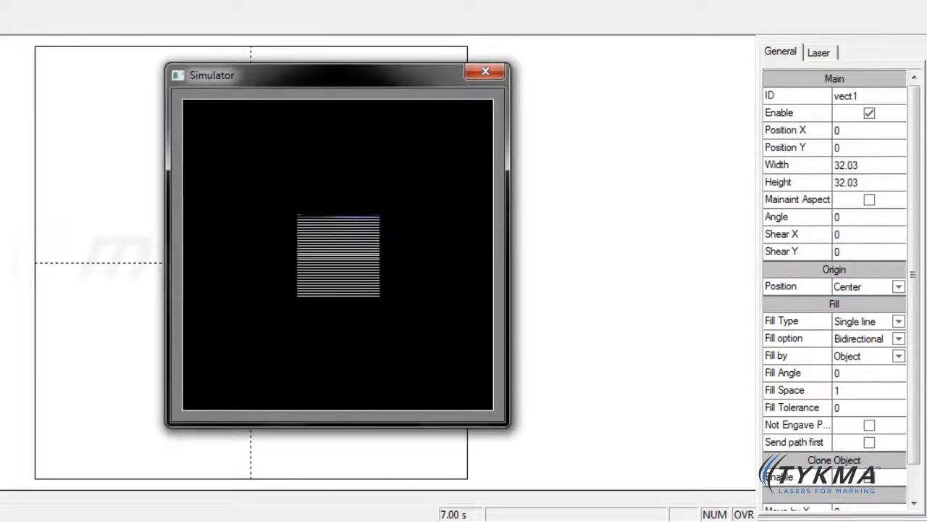
click(439, 329)
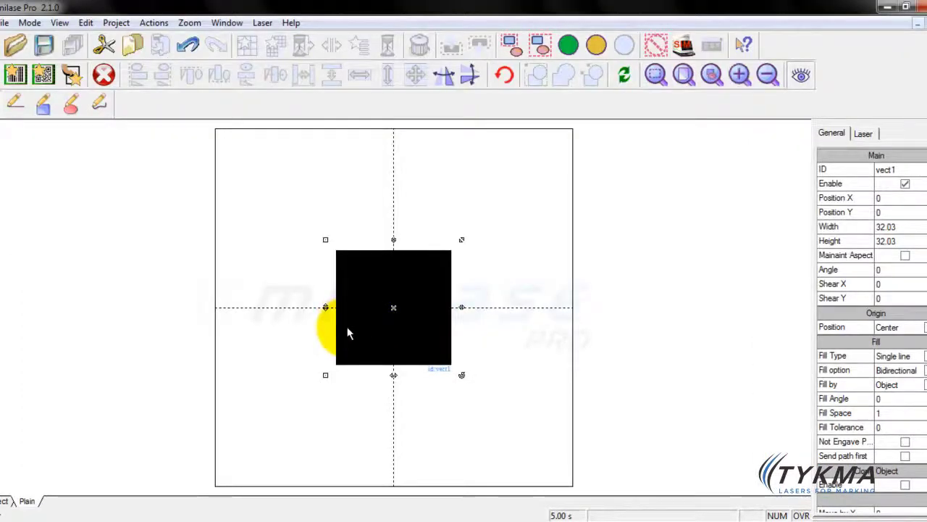
click(445, 330)
click(345, 324)
click(436, 315)
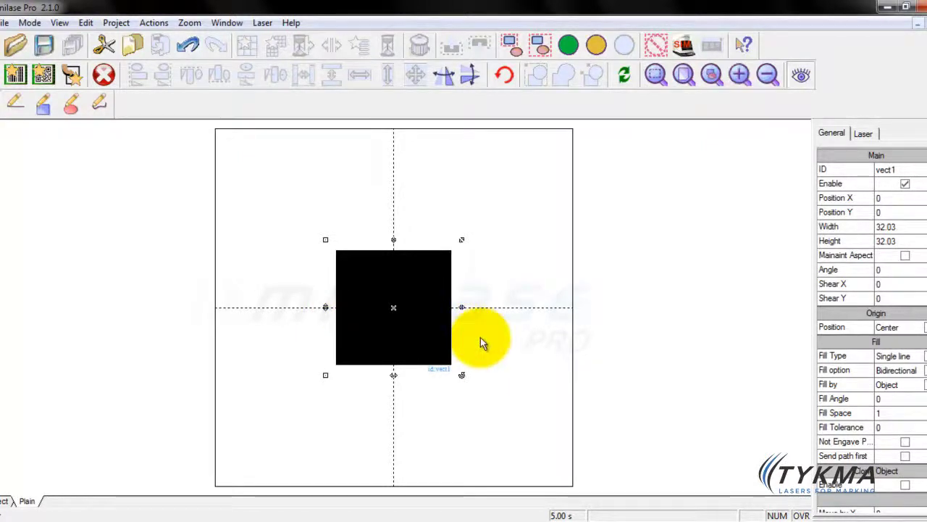
Step: Set the square's fill space to 0.04 and simulate the marking
click(856, 413)
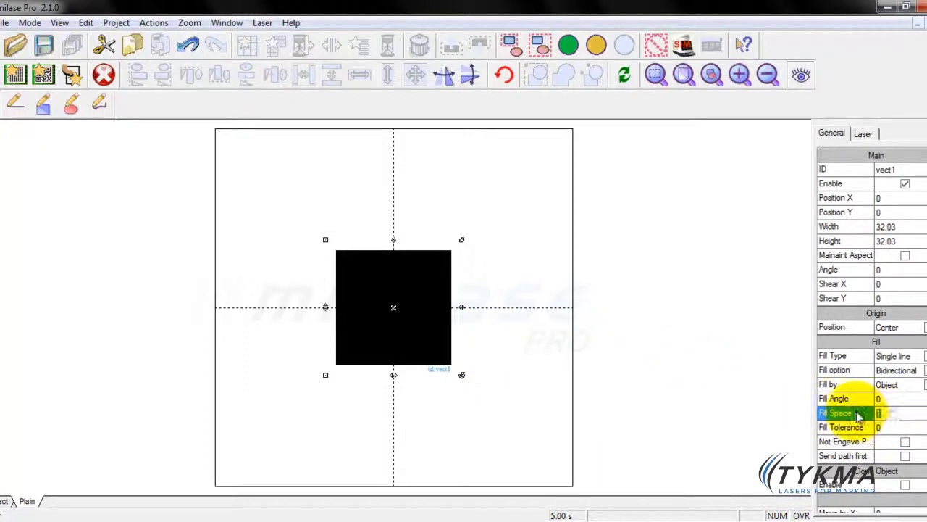
key(BackSpace)
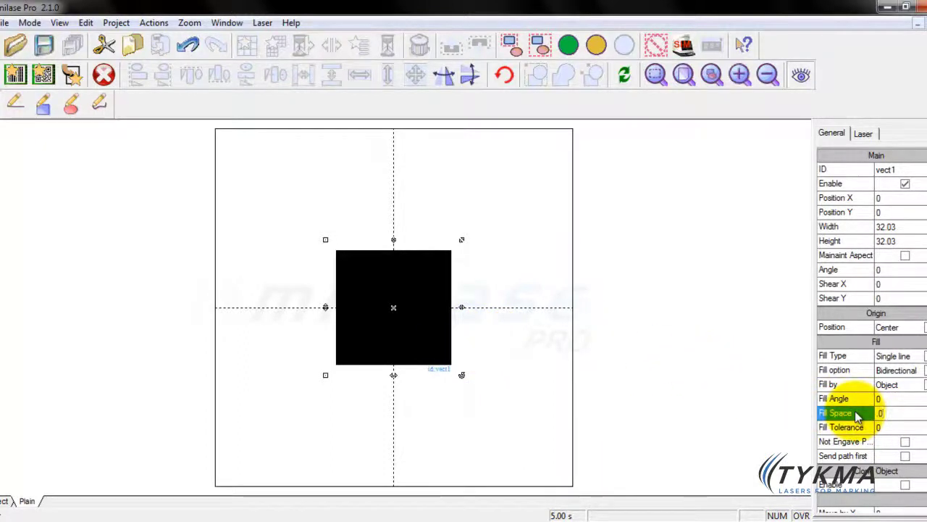
text(0.04)
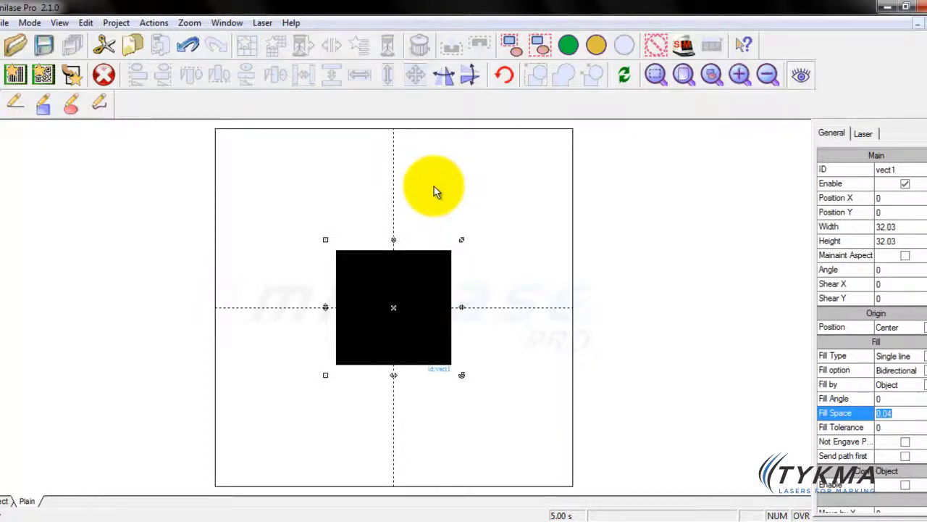
click(594, 51)
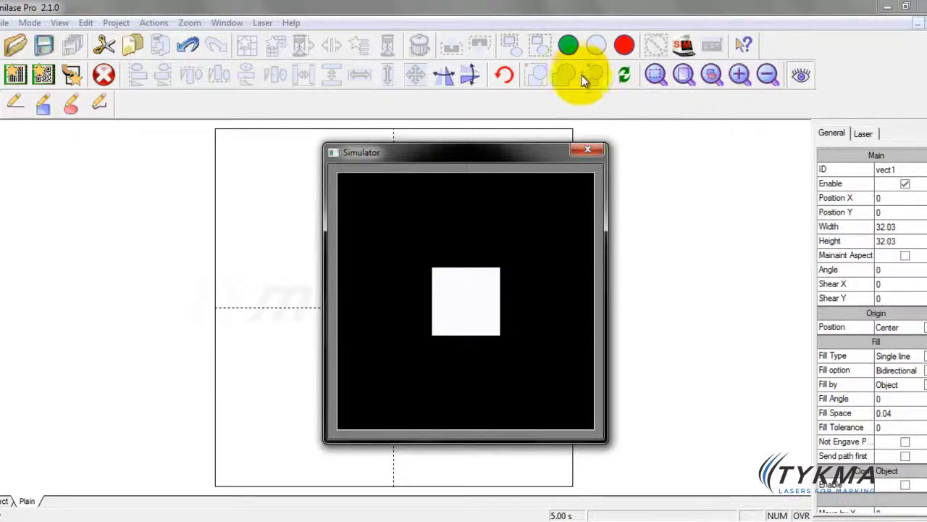
Step: Set the square's fill space to 1
click(892, 414)
double_click(893, 416)
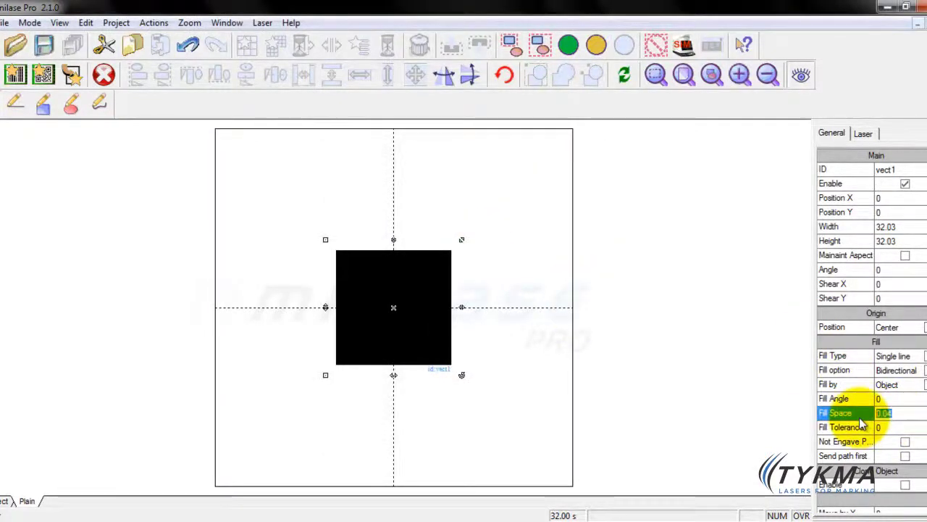
text(1)
key(Return)
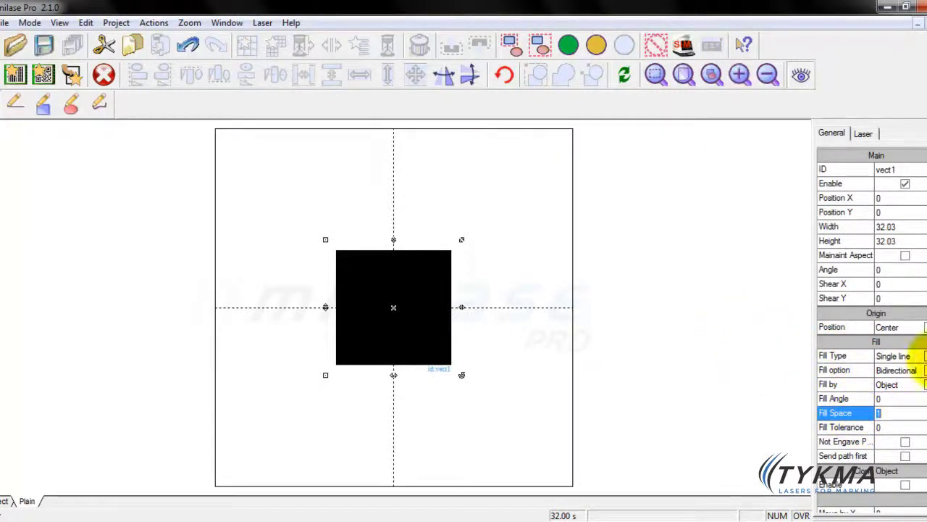
Step: Change the square's fill type to Cross lines and simulate the marking
click(920, 355)
click(897, 387)
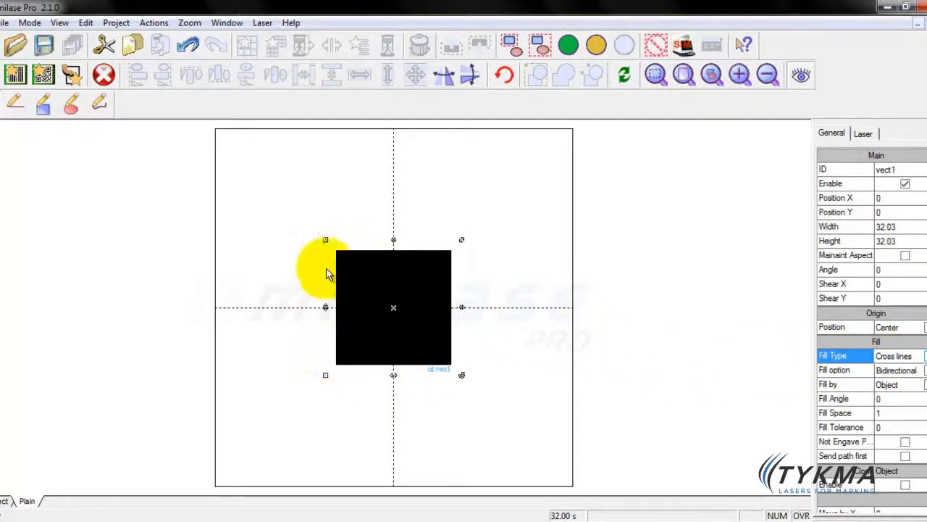
click(596, 46)
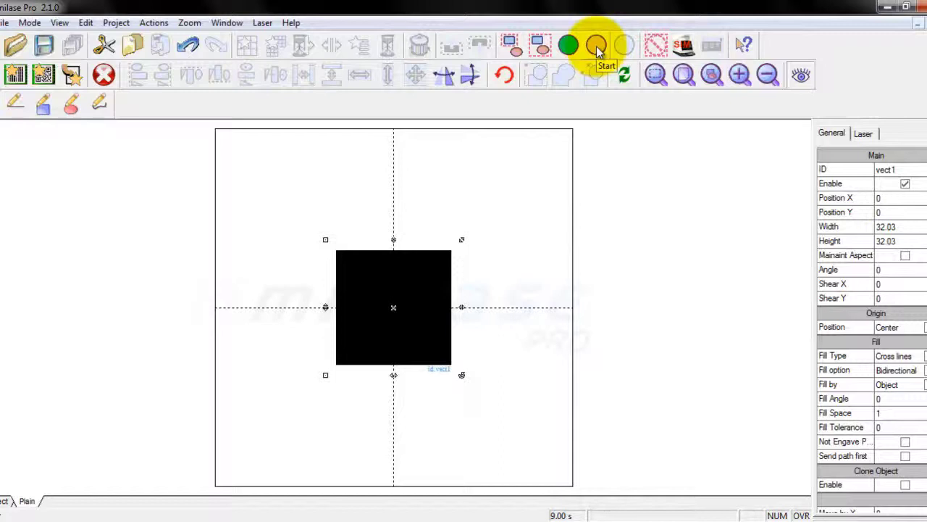
Step: Switch the square's fill type to Triple lines and simulate the marking
click(909, 355)
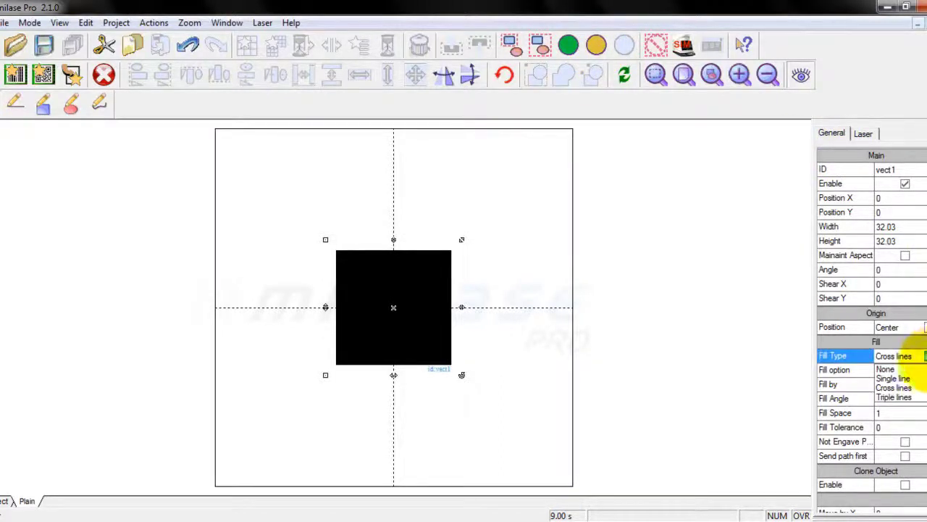
click(898, 397)
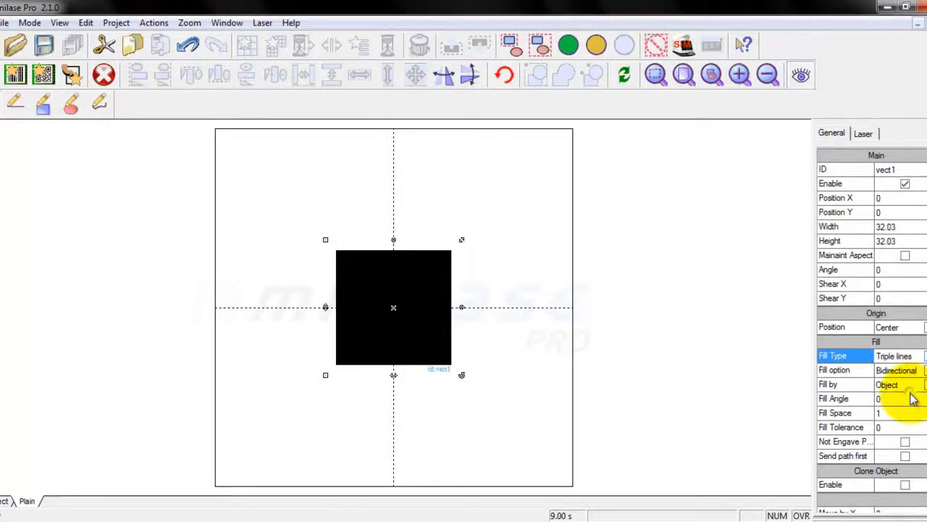
click(597, 45)
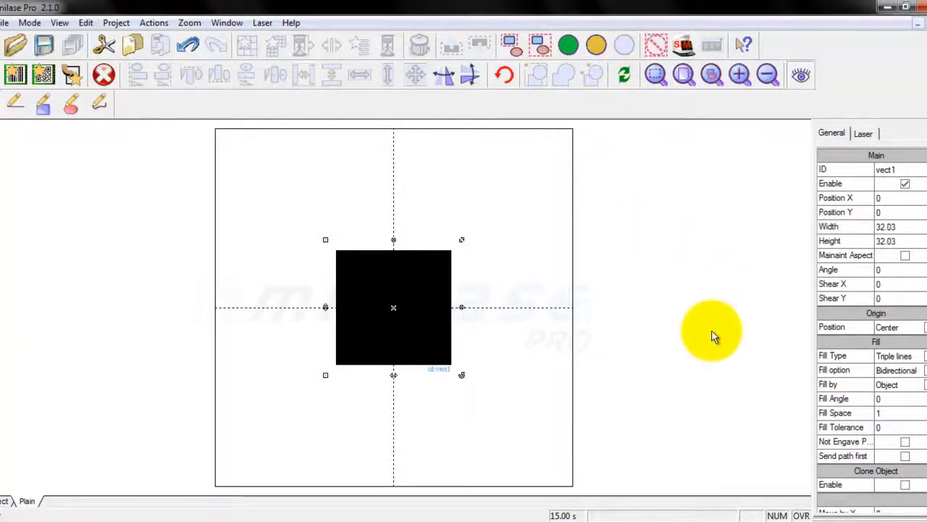
Step: Return the square's fill type to Single line and widen the property name column
click(923, 356)
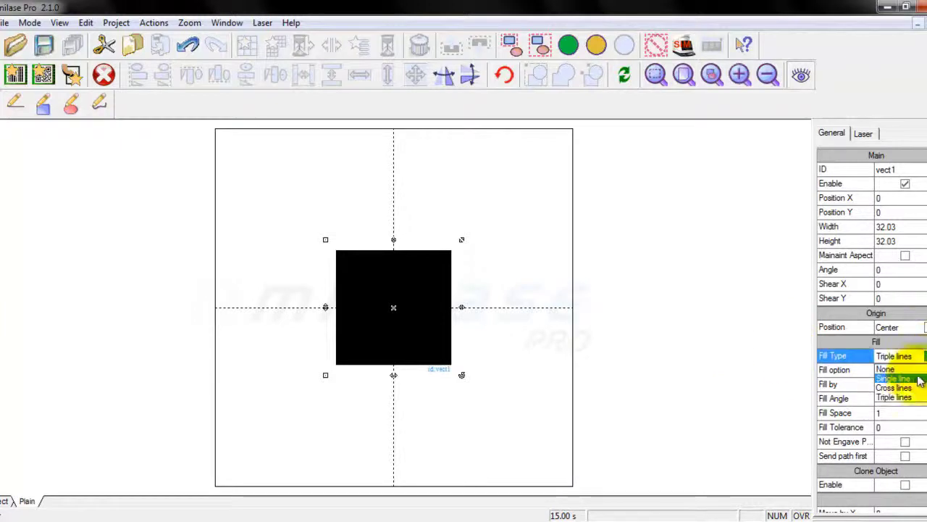
click(893, 378)
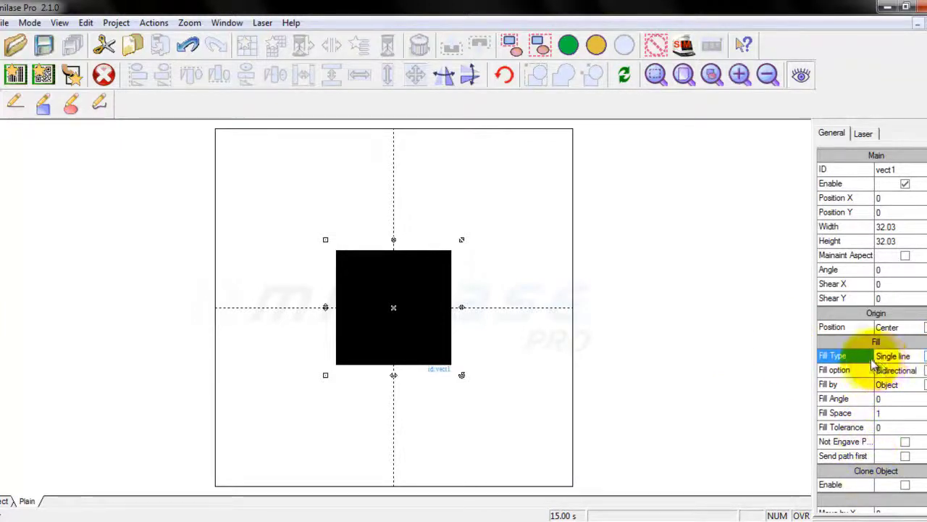
drag(875, 377, 889, 374)
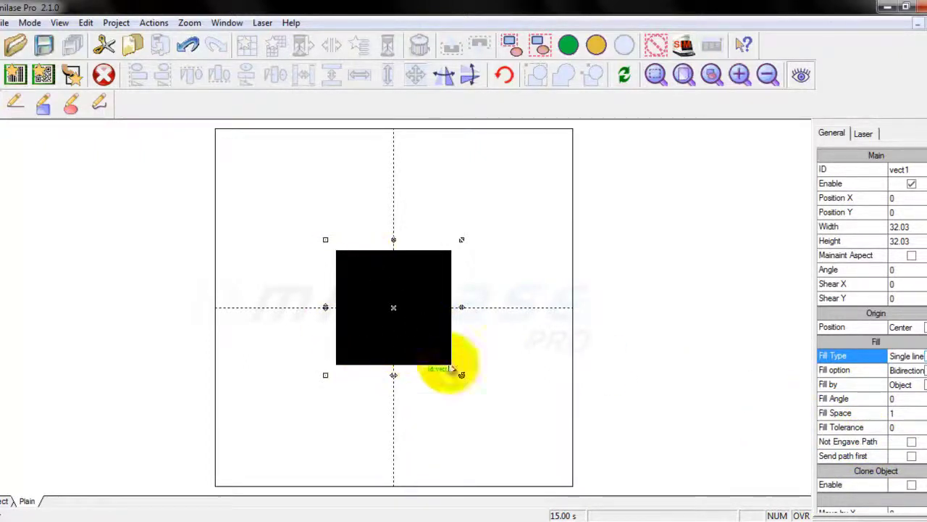
Step: Enable Not Engrave Path for the square, simulate the marking, and disable the option again
click(911, 442)
click(596, 45)
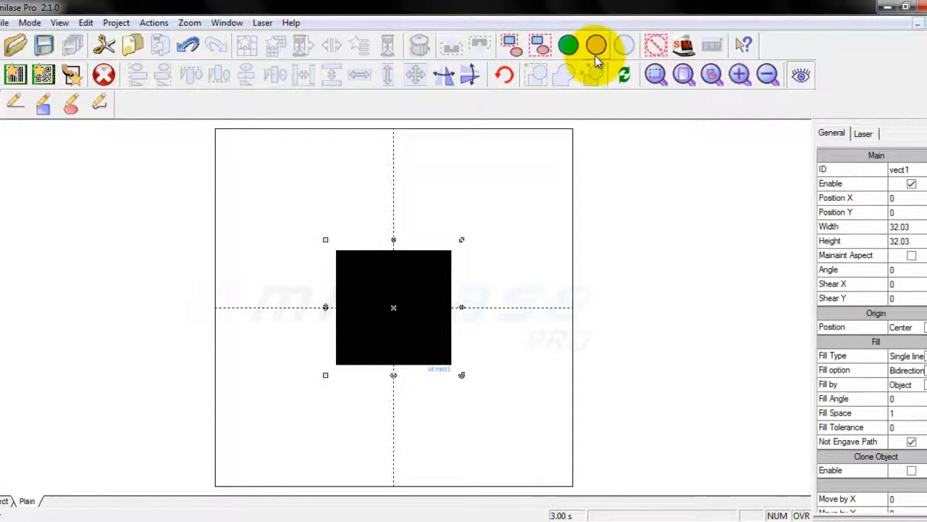
click(911, 441)
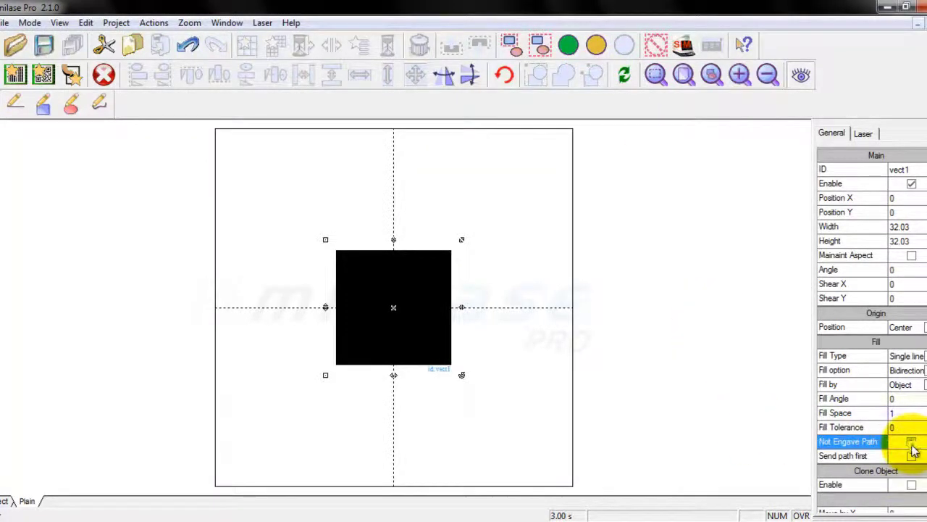
Step: Enable Send path first for the square, simulate the marking, and disable the option again
click(909, 455)
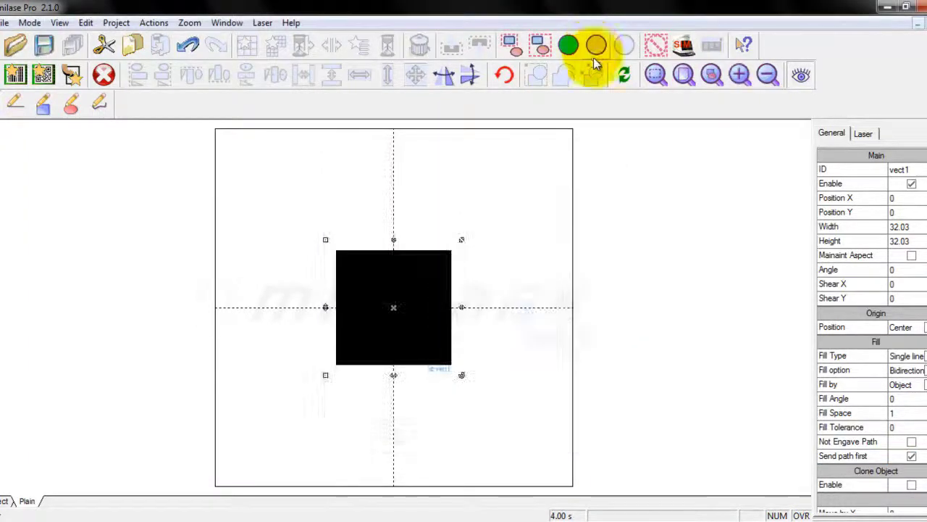
click(909, 455)
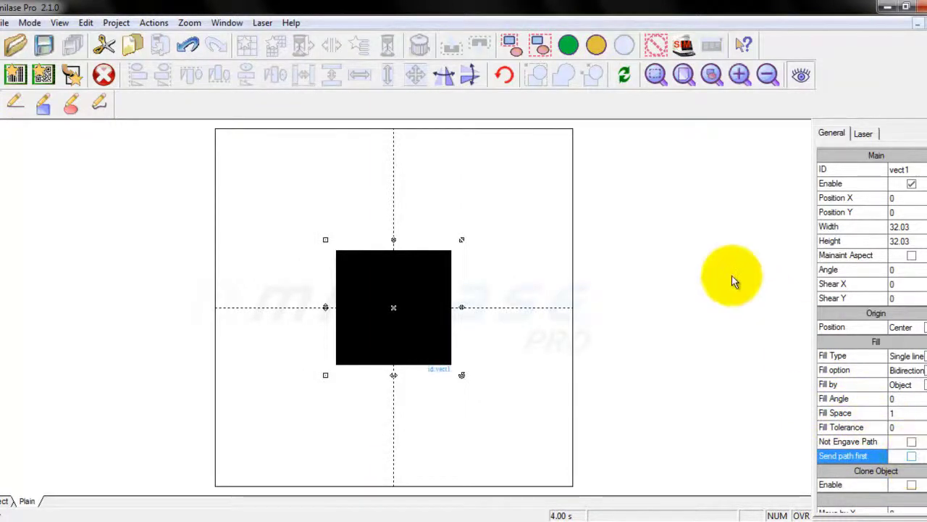
click(685, 273)
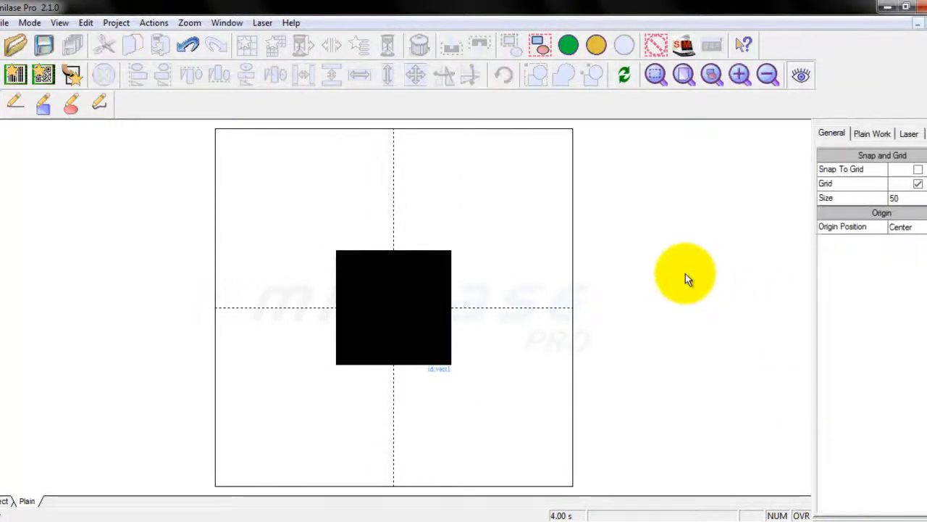
click(376, 252)
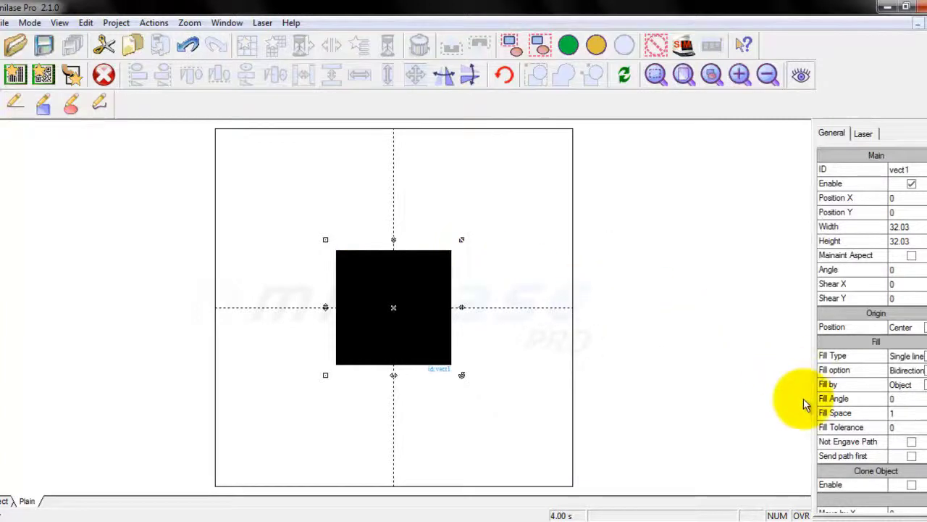
drag(888, 407, 873, 406)
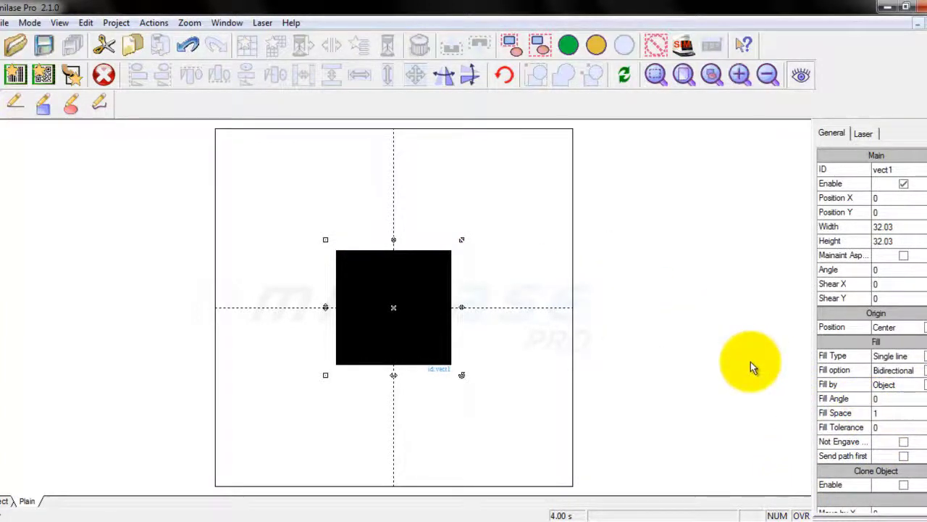